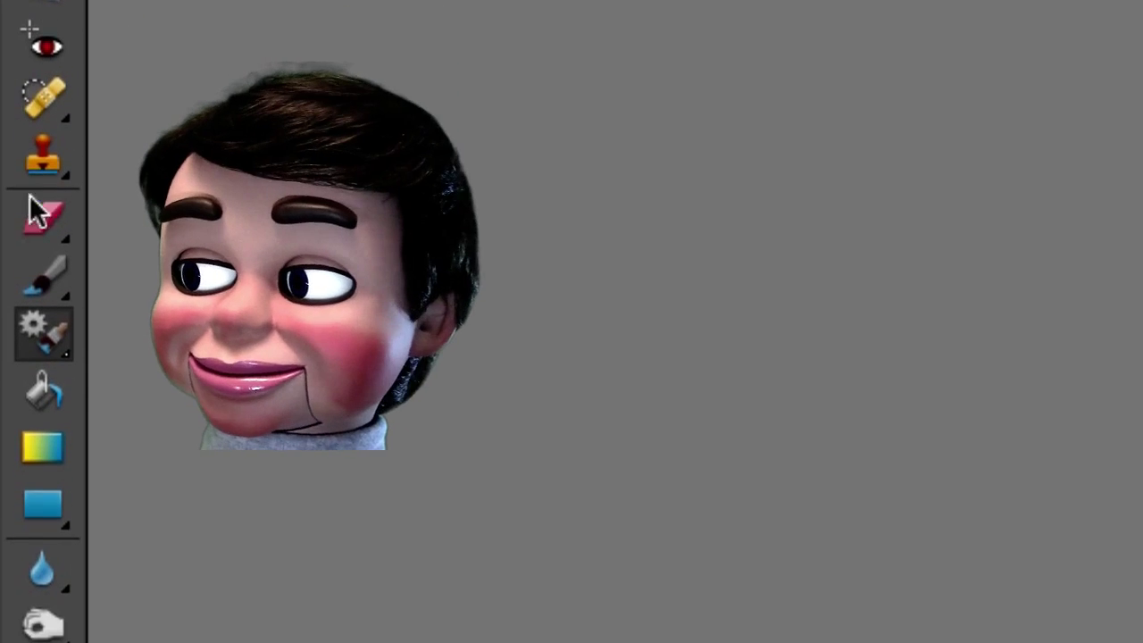
# Select the Smart Brush Tool from its tool group in the toolbox.
pyautogui.click(52, 347)
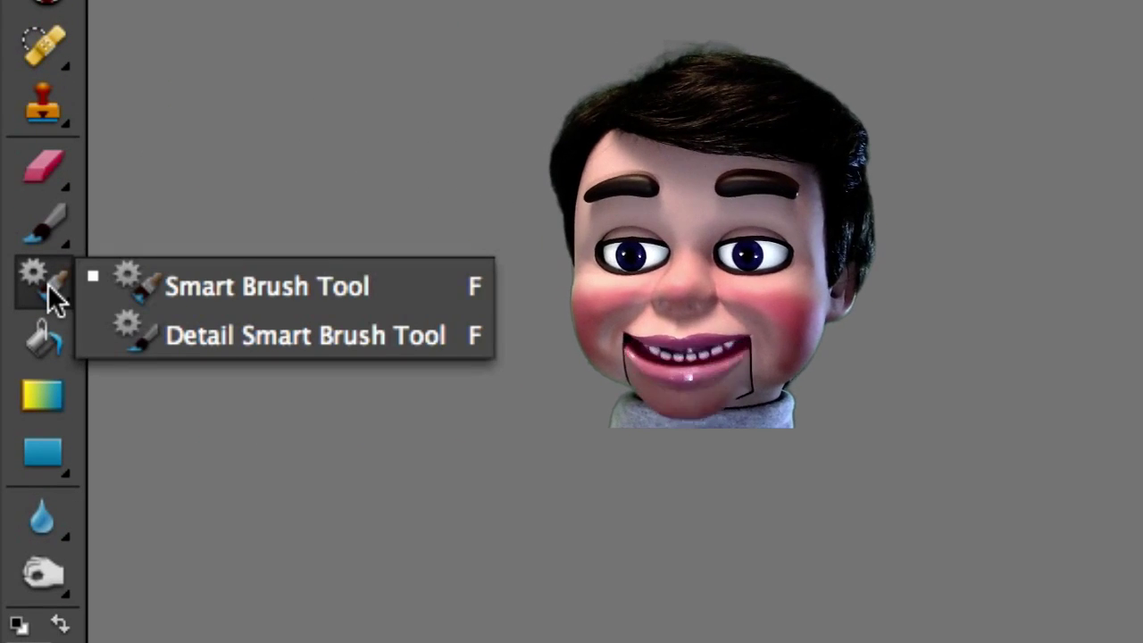
pyautogui.click(139, 284)
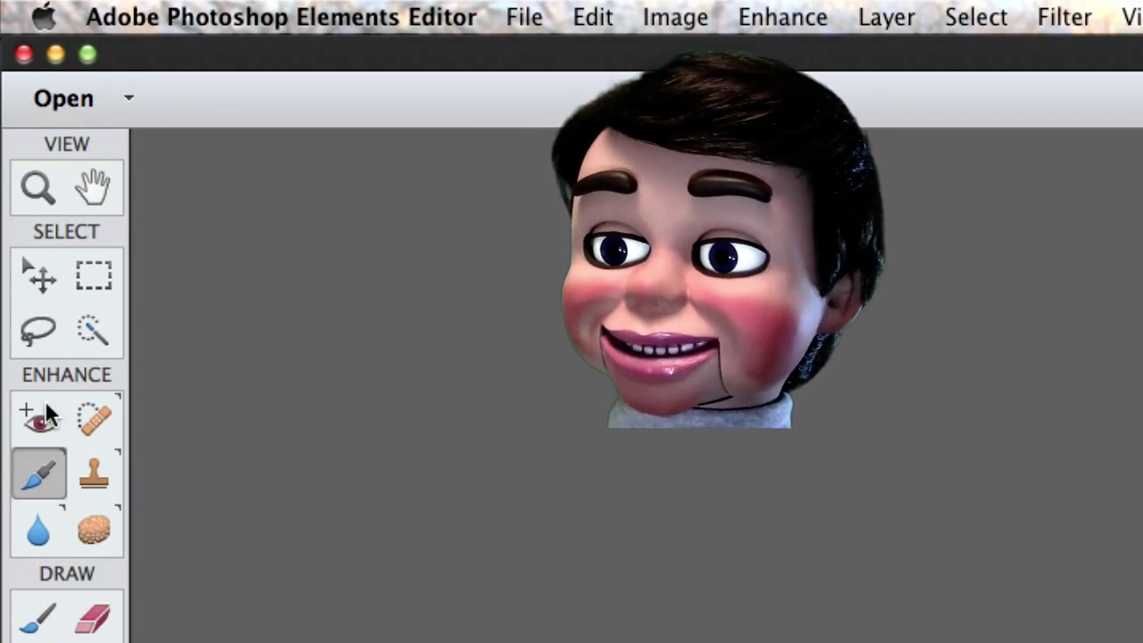
# Settle on the regular Smart Brush instead of Detail Smart Brush, then minimize the newer editor.
pyautogui.click(49, 477)
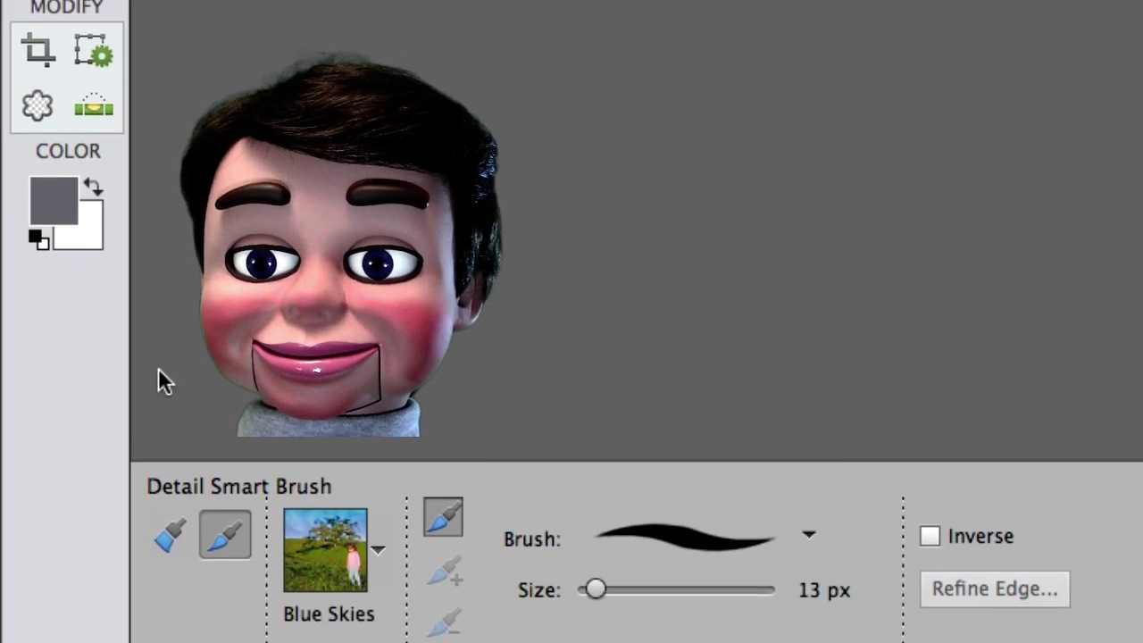
pyautogui.click(178, 511)
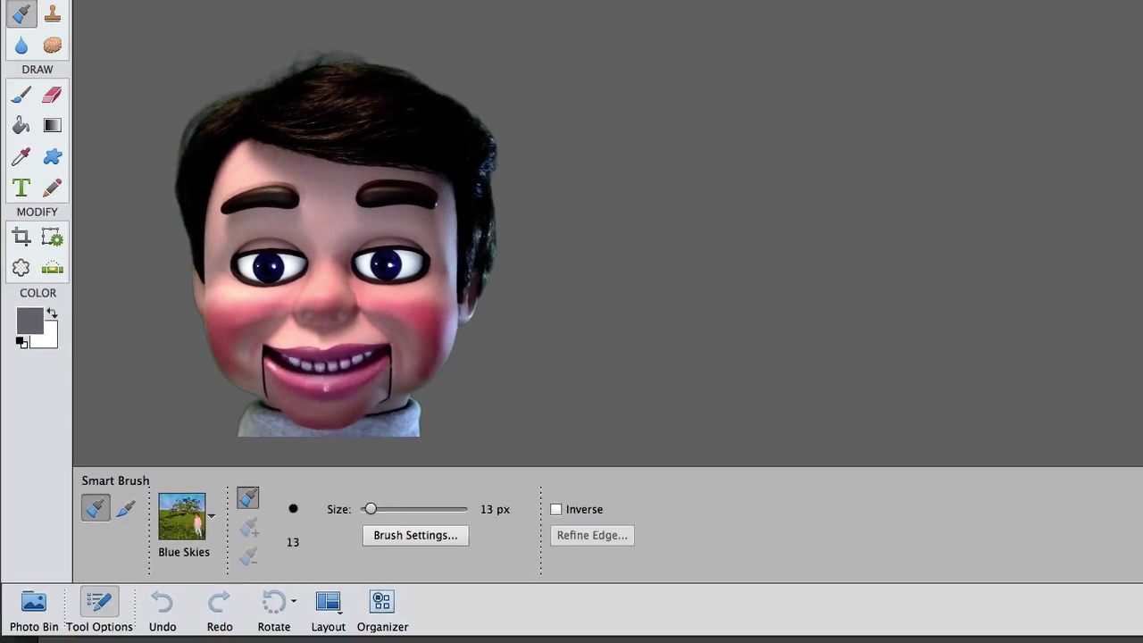
pyautogui.press('super+m')
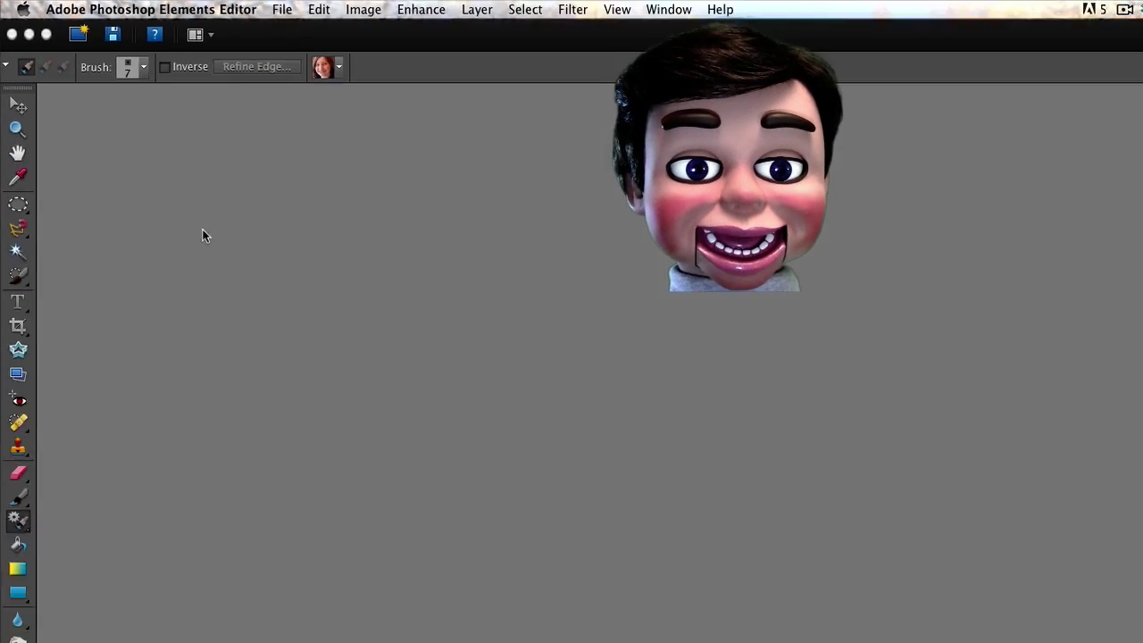
# Restore the portrait photo window and list the Smart Brush preset categories.
pyautogui.click(875, 629)
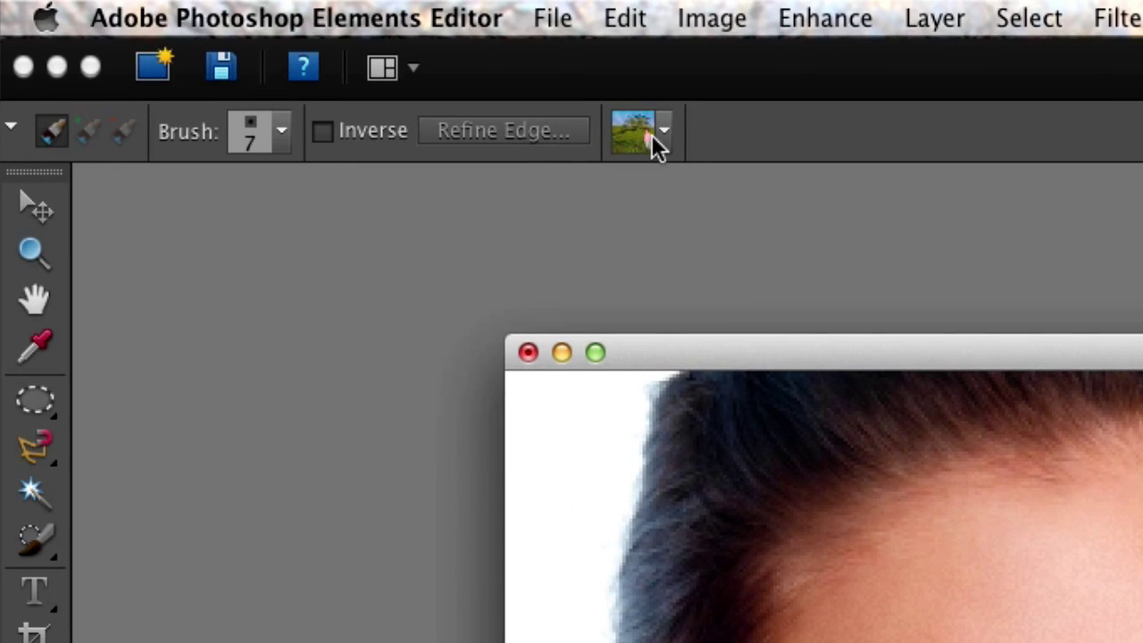
pyautogui.click(663, 136)
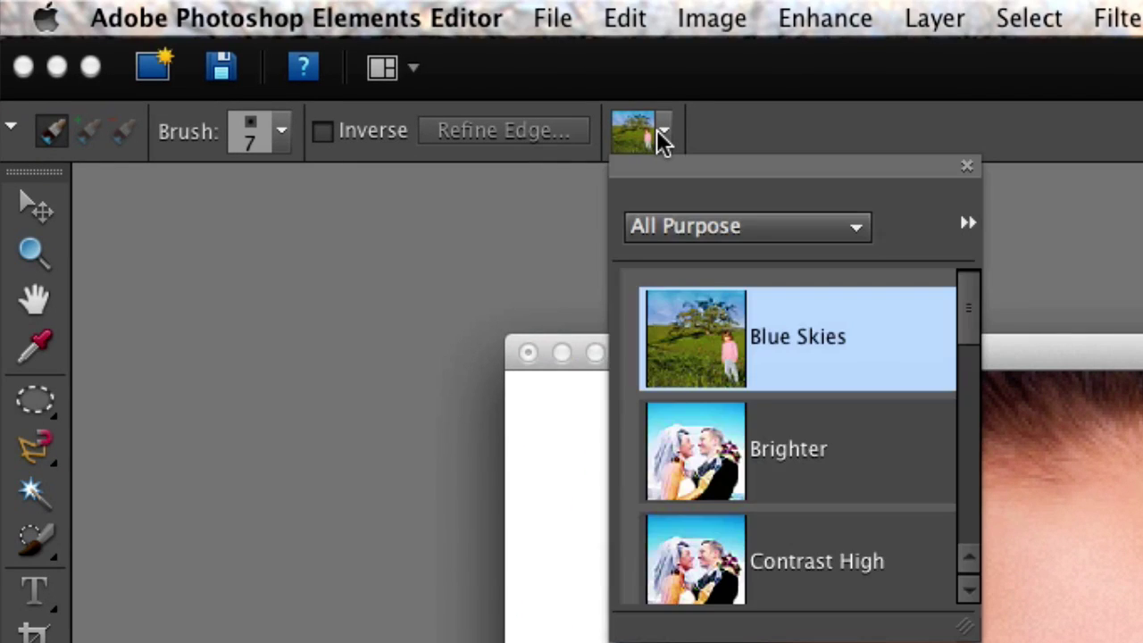
pyautogui.click(863, 234)
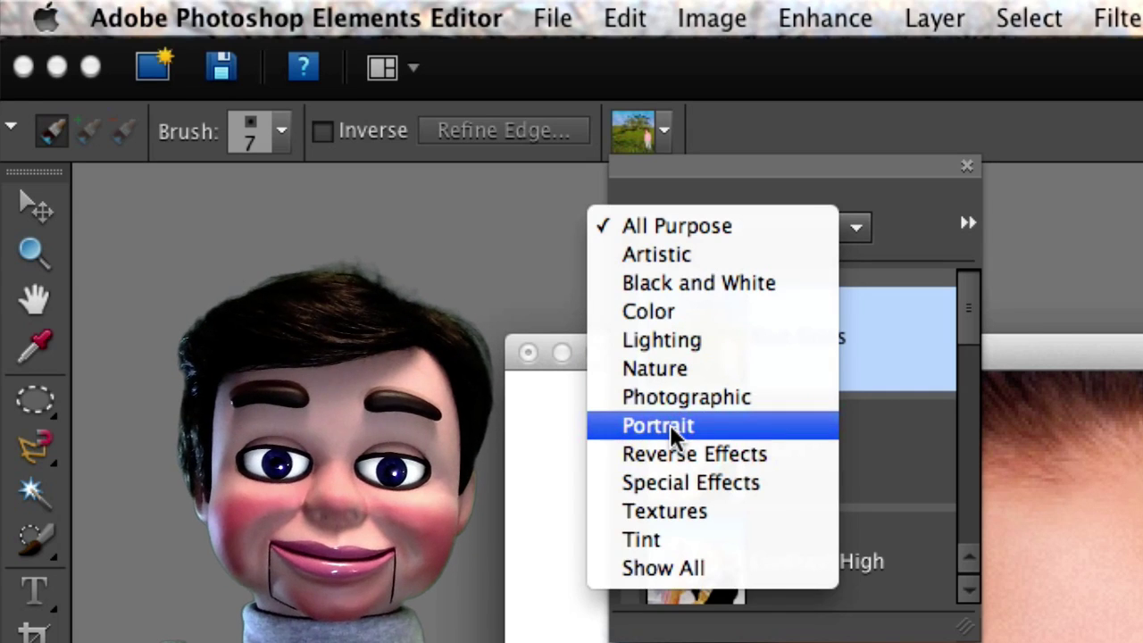
# Apply the Lipstick preset from the Portrait category to the lips.
pyautogui.click(670, 425)
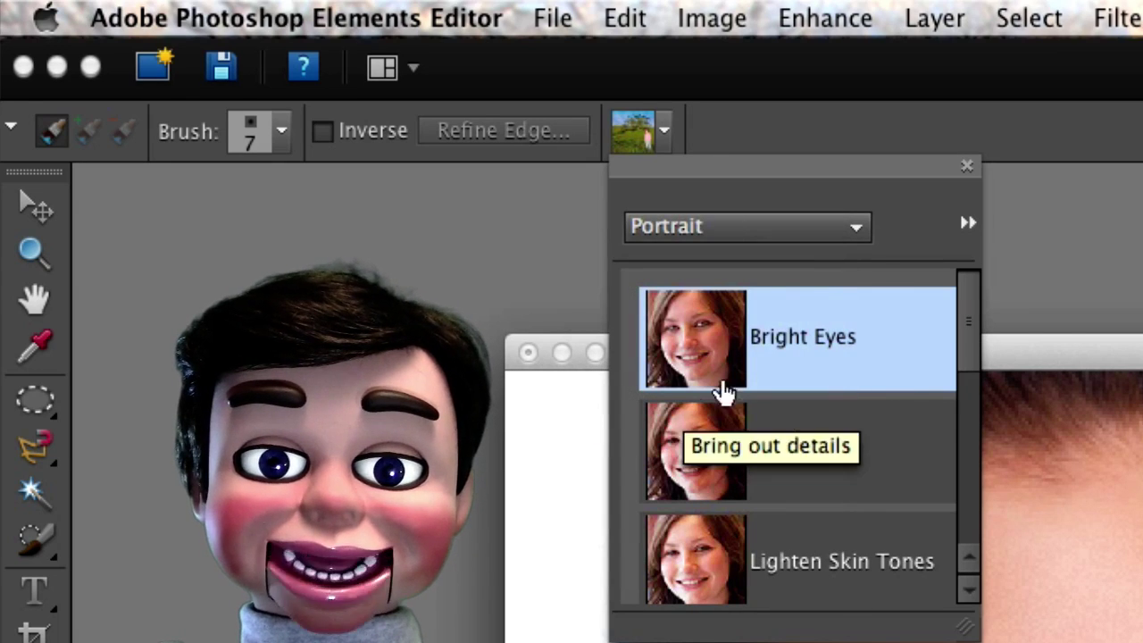
pyautogui.moveTo(971, 344); pyautogui.dragTo(965, 396)
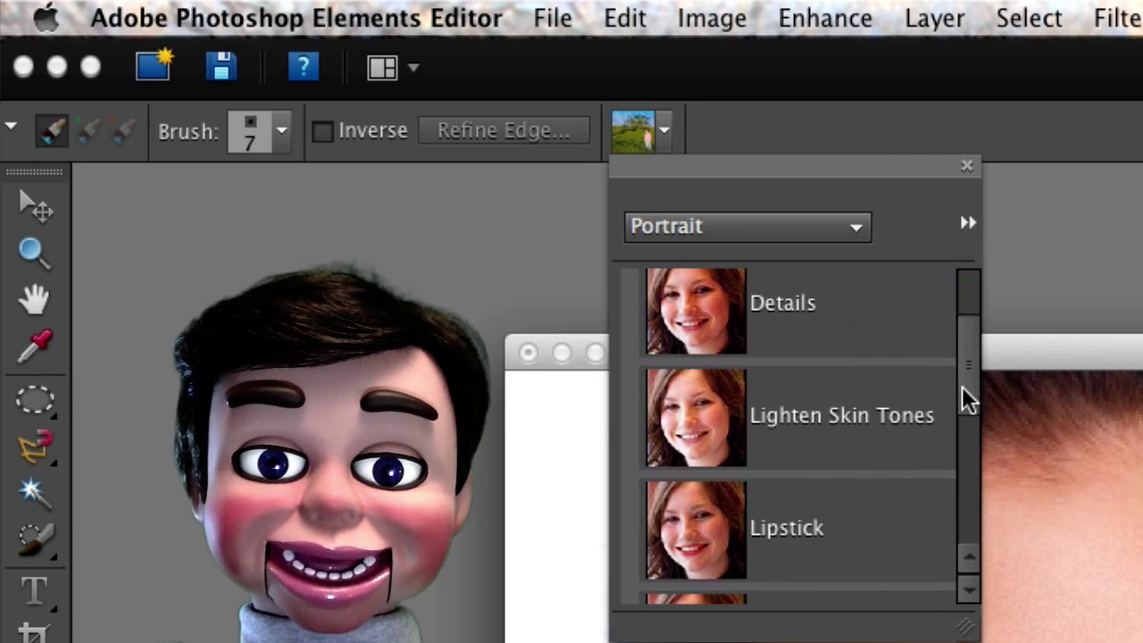
pyautogui.click(727, 541)
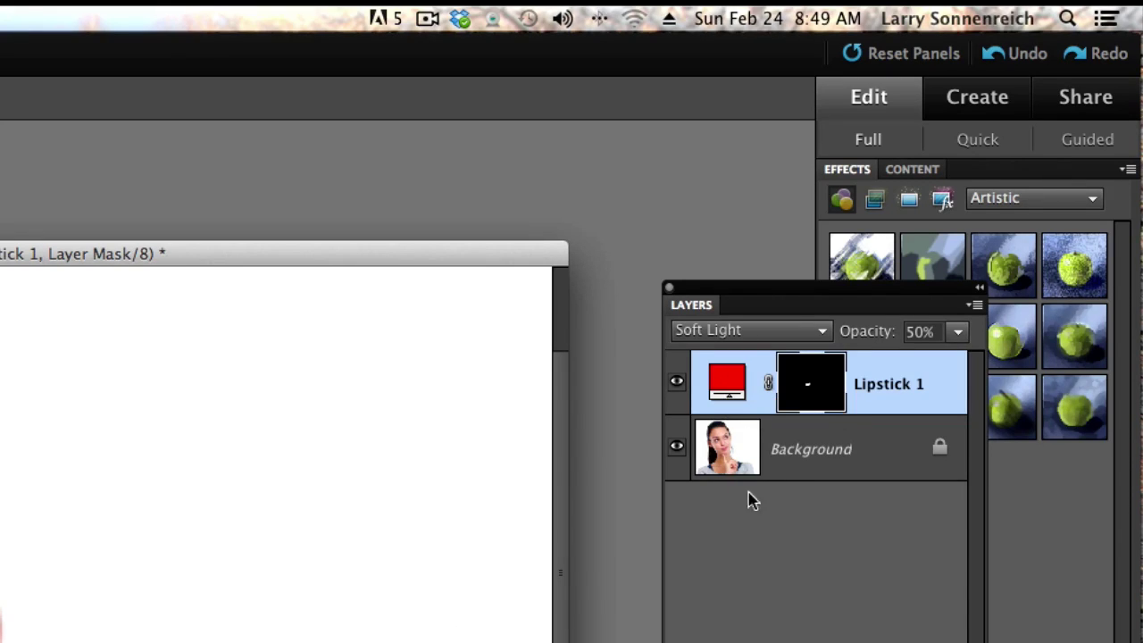
# Open the Lipstick 1 fill colour picker and try magenta, violet, blue and cyan hues.
pyautogui.doubleClick(726, 383)
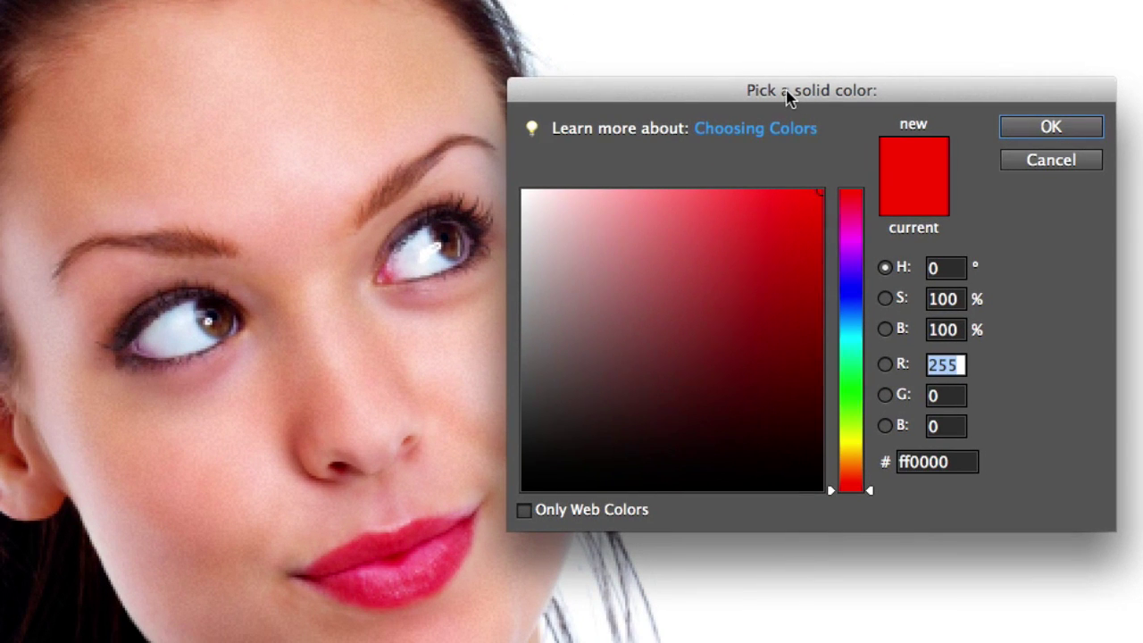
pyautogui.moveTo(786, 97); pyautogui.dragTo(962, 72)
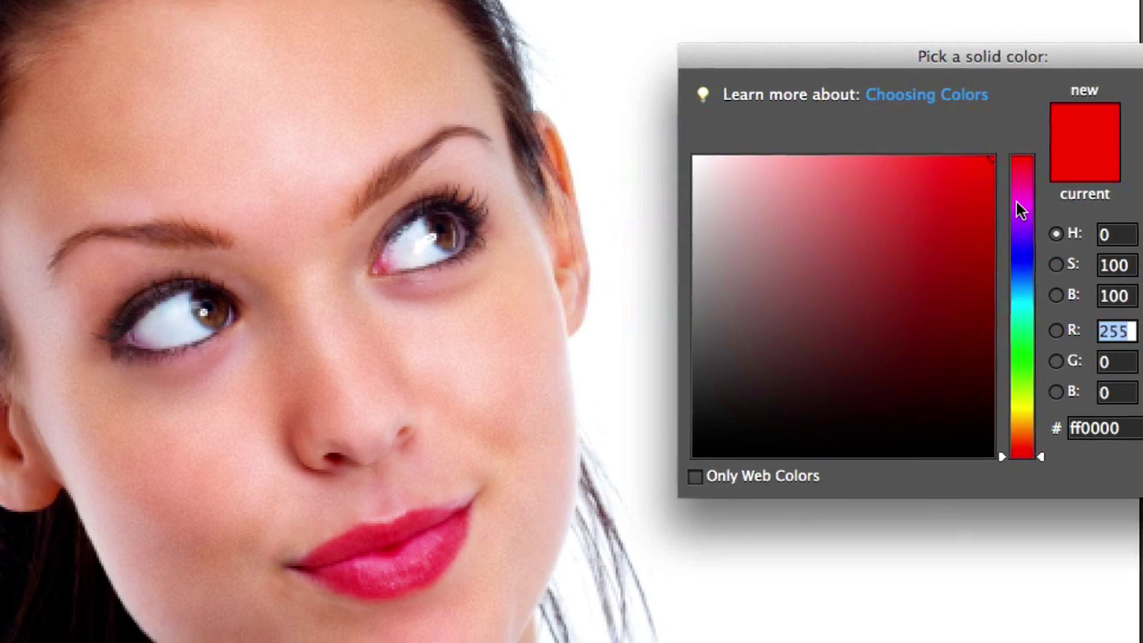
pyautogui.click(1025, 214)
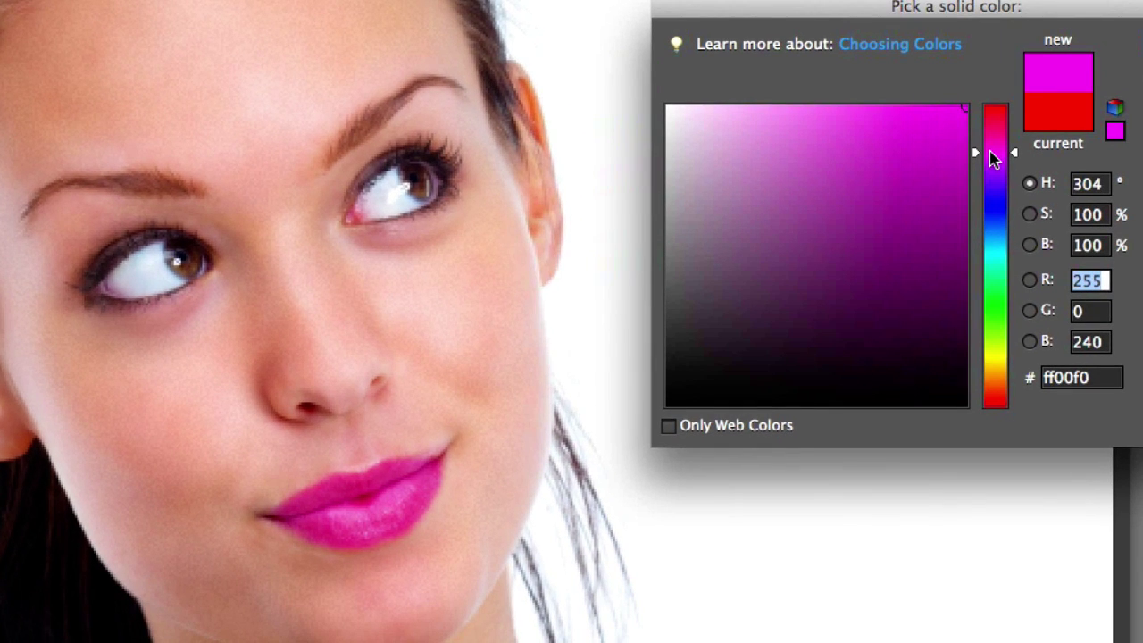
pyautogui.click(999, 183)
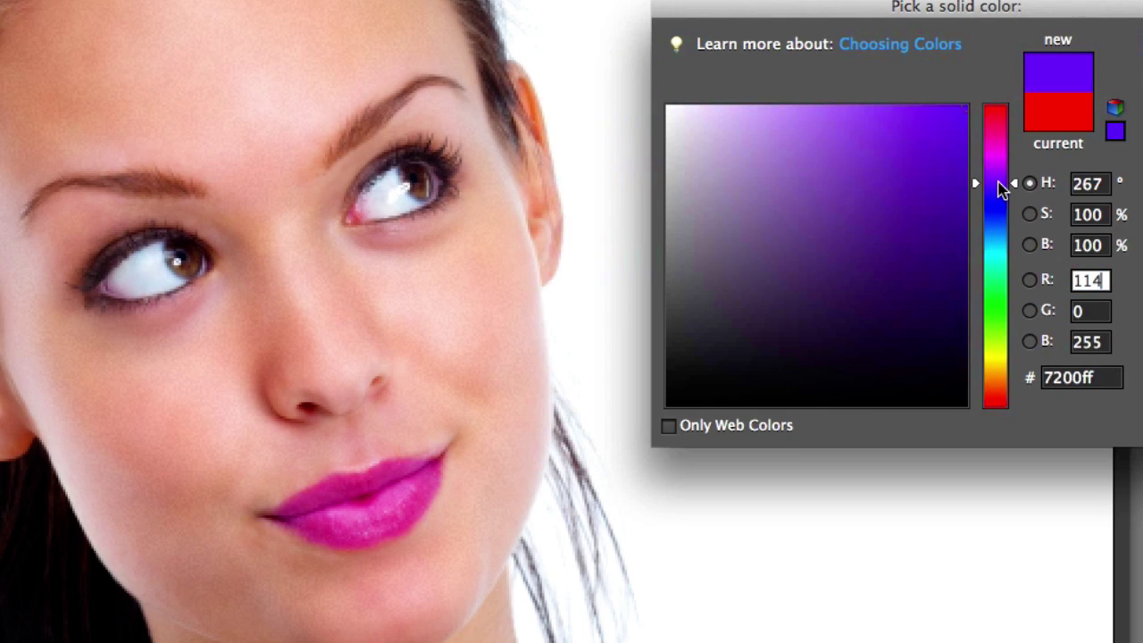
pyautogui.click(999, 201)
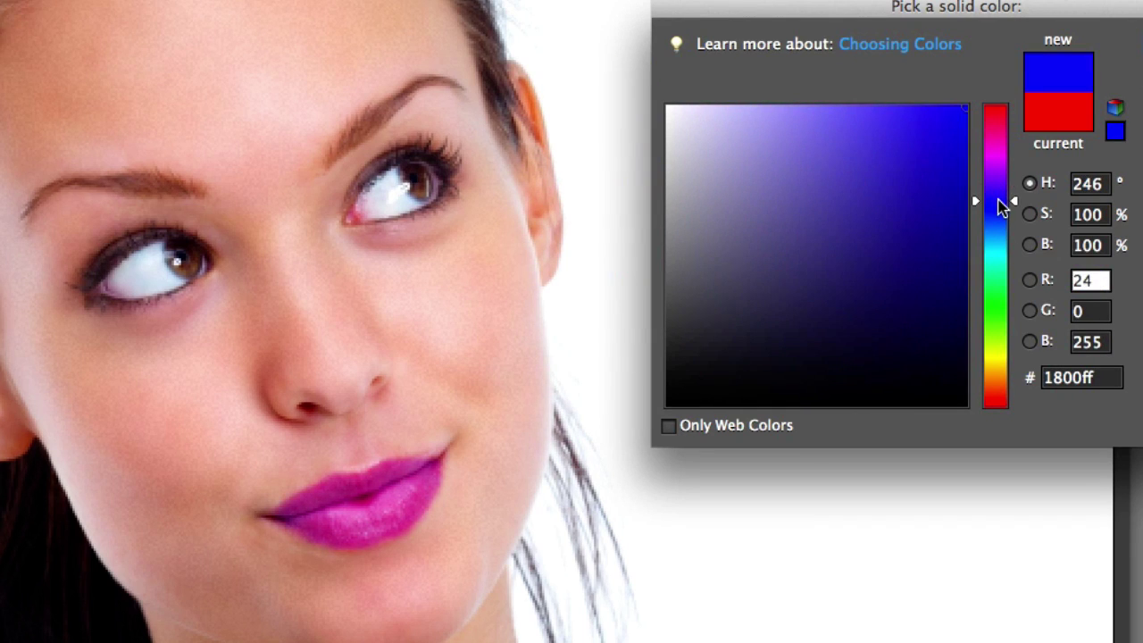
pyautogui.click(1000, 247)
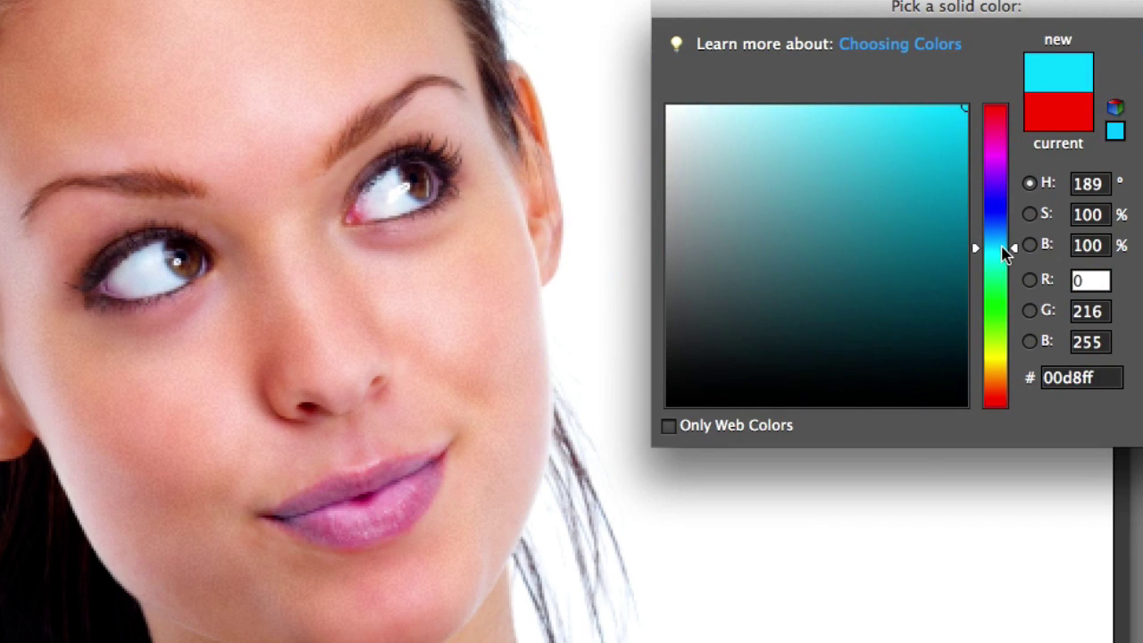
# Preview green, yellow, orange-red and crimson, then confirm hot pink ff0090 for the lips.
pyautogui.click(999, 281)
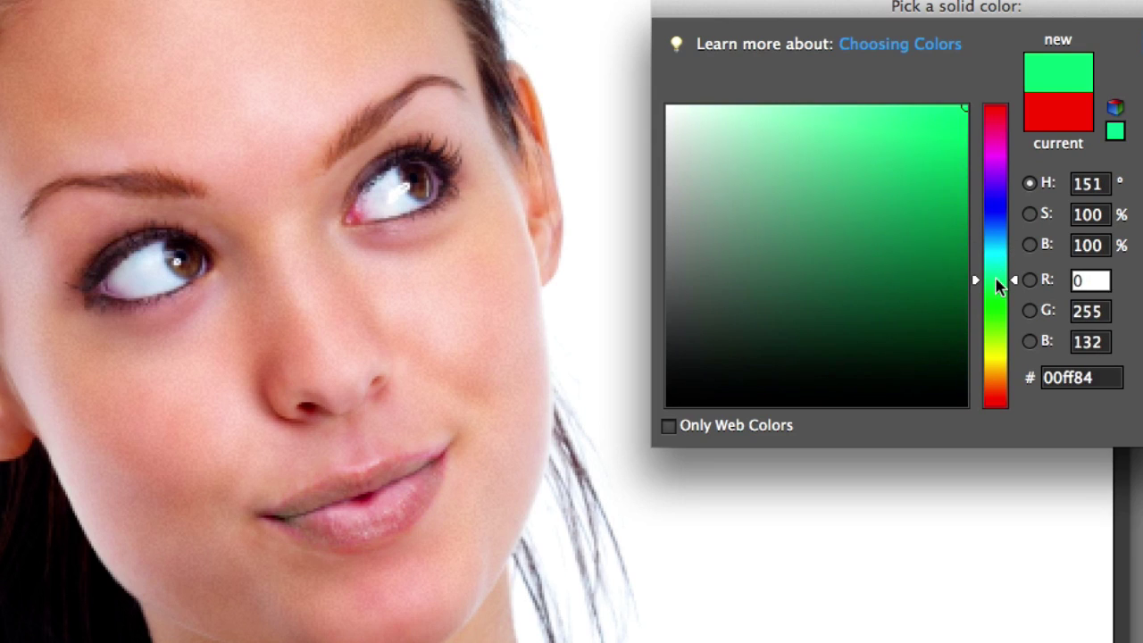
pyautogui.click(996, 359)
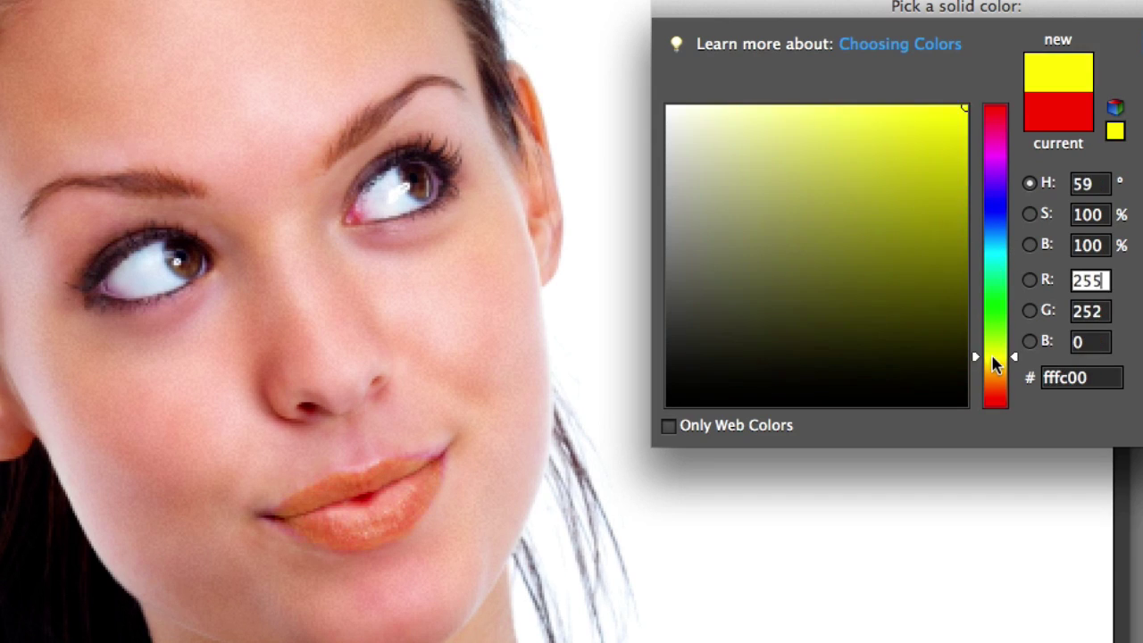
pyautogui.click(999, 393)
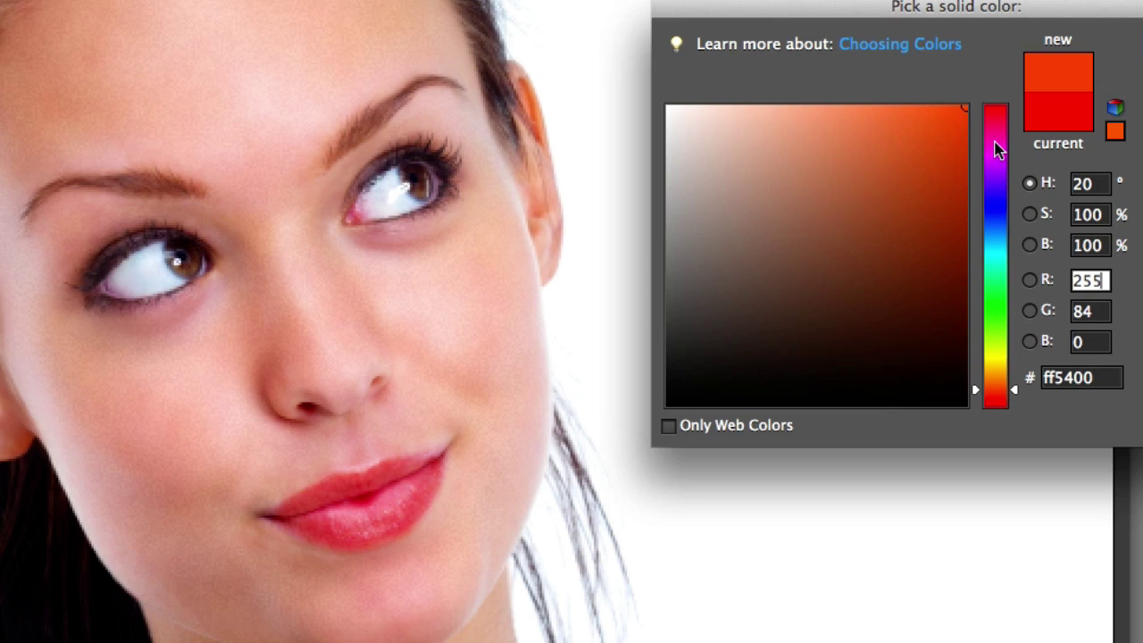
pyautogui.click(999, 121)
pyautogui.click(1000, 161)
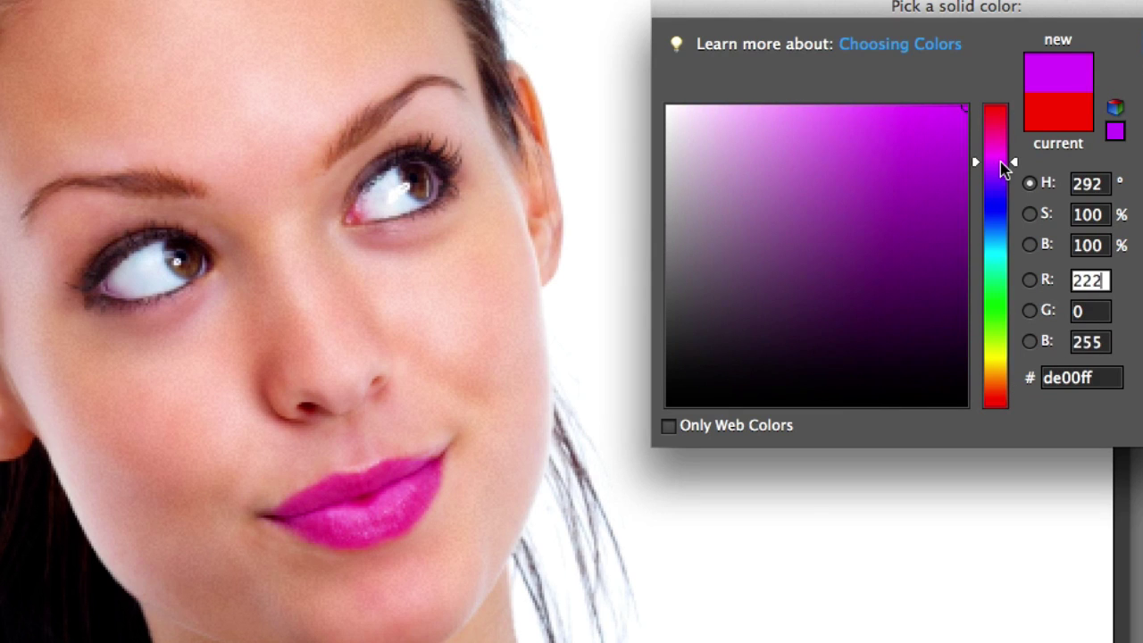
pyautogui.click(997, 141)
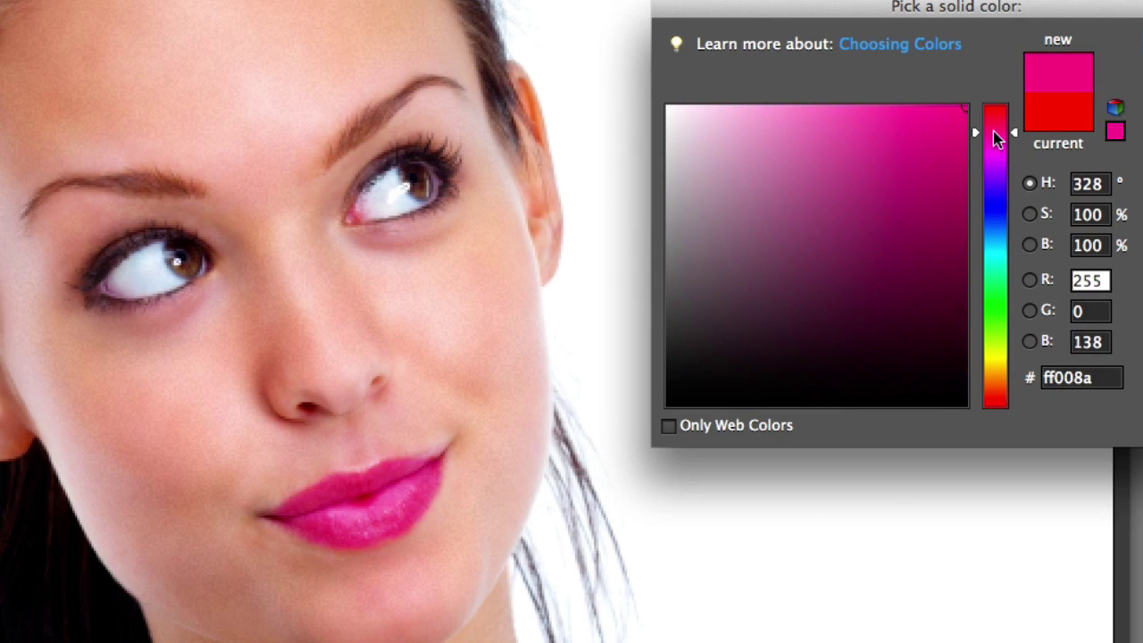
pyautogui.click(994, 133)
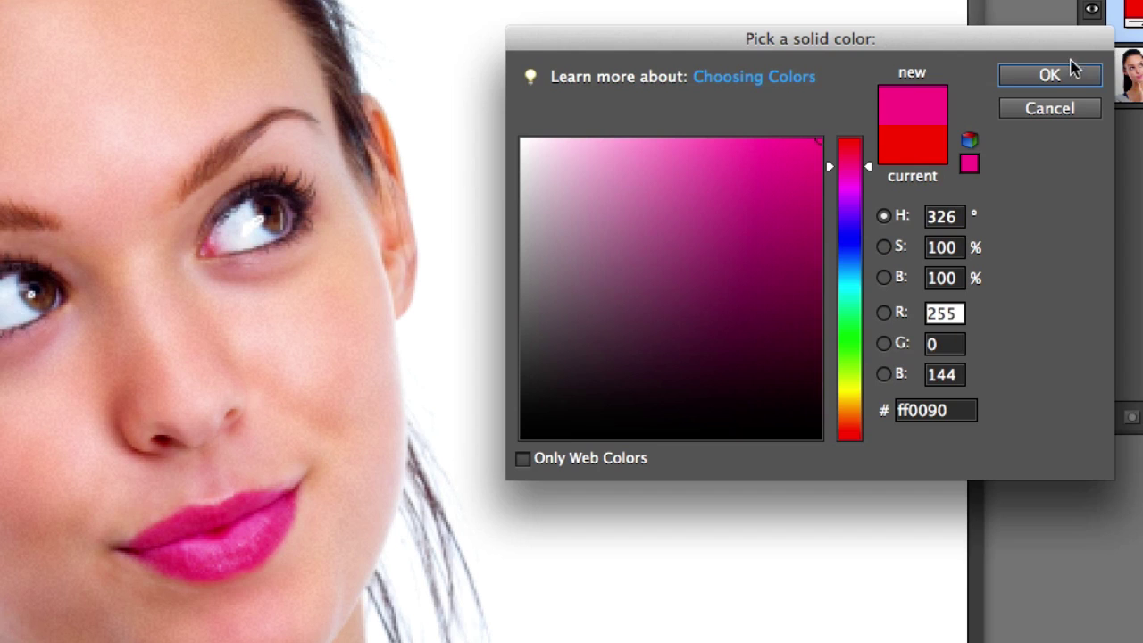
pyautogui.click(1050, 77)
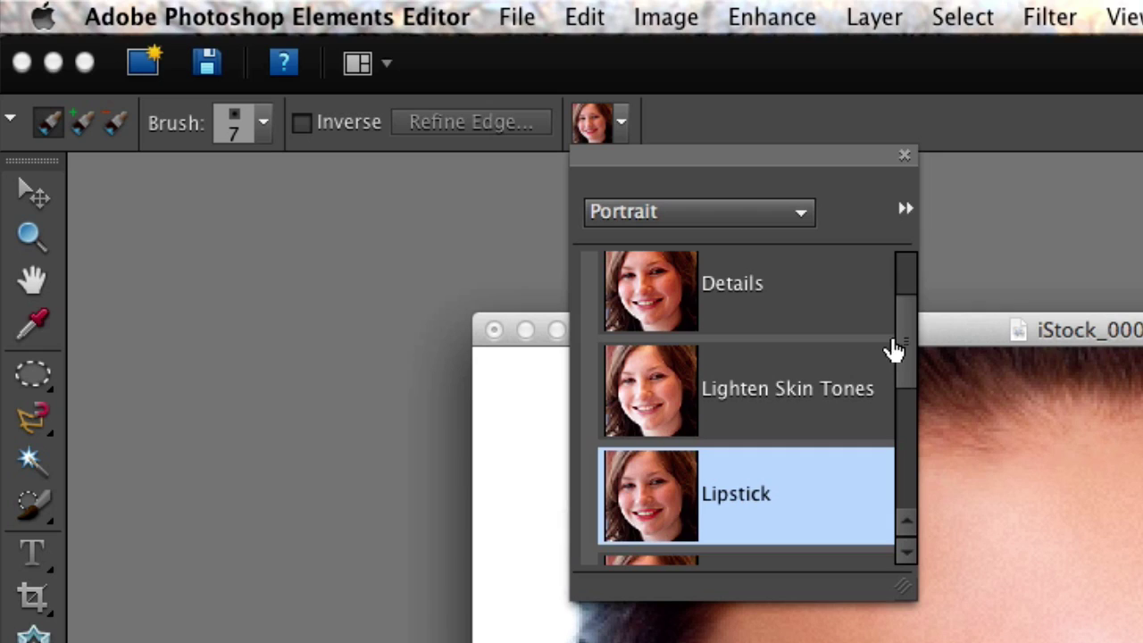
# Choose the Bright Eyes preset from the top of the Portrait preset list.
pyautogui.moveTo(894, 350); pyautogui.dragTo(909, 268)
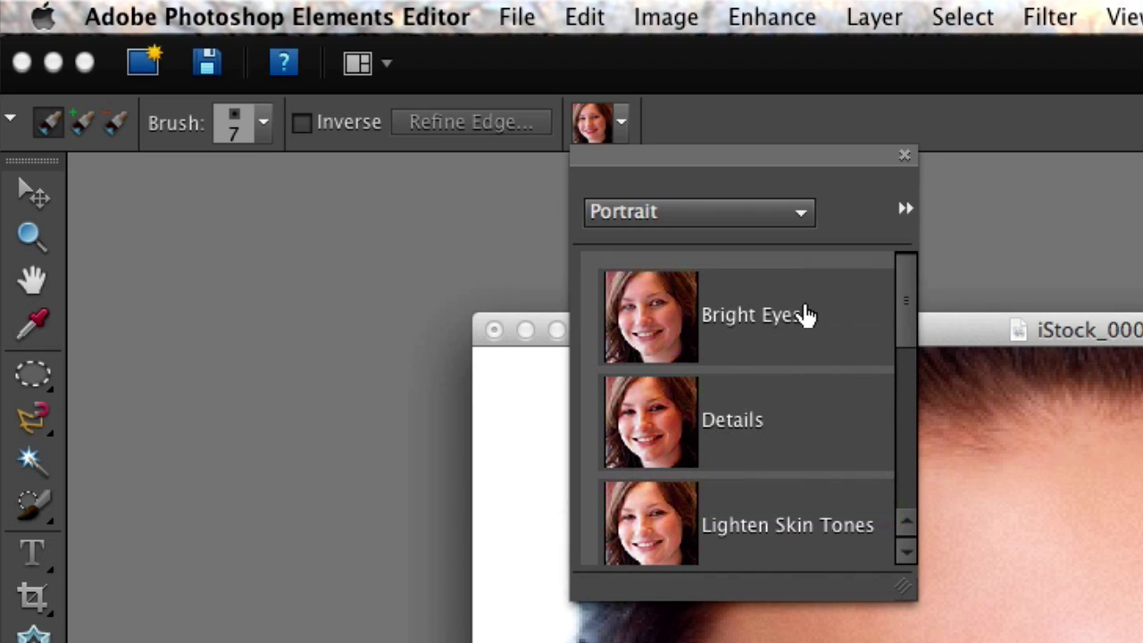
pyautogui.click(744, 314)
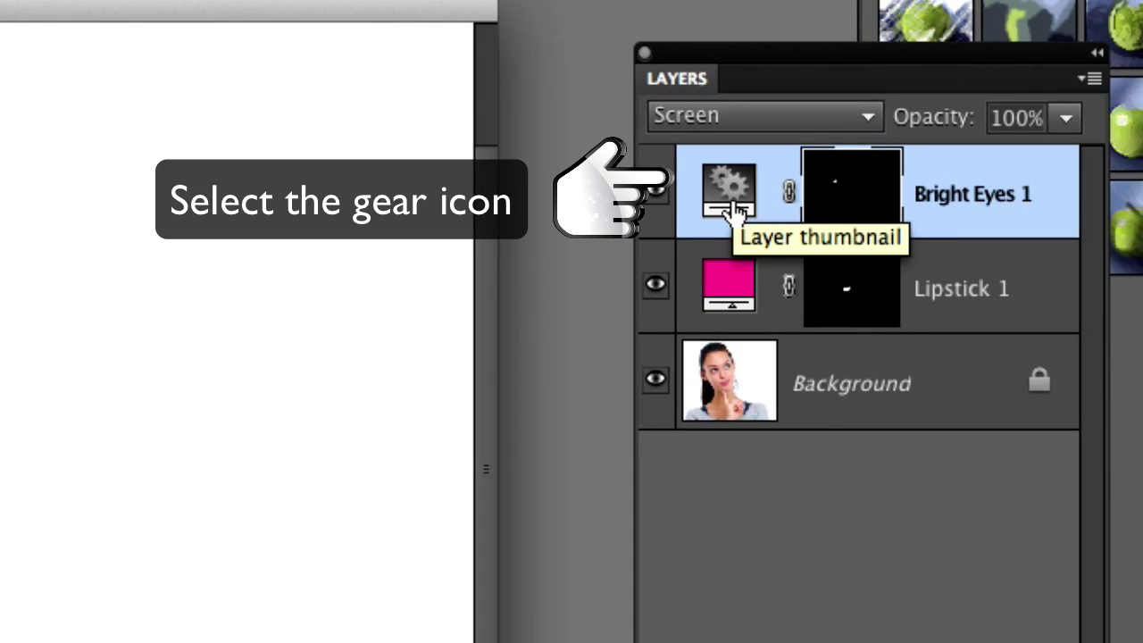
# Open the Bright Eyes Levels settings and lower the output white to 155.
pyautogui.click(731, 213)
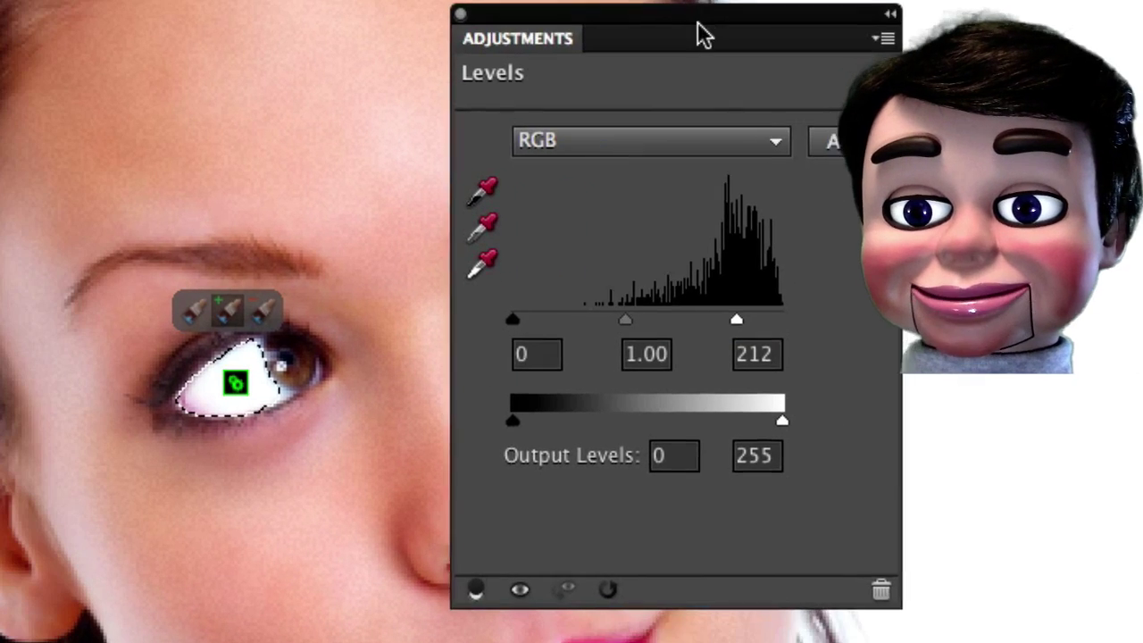
pyautogui.moveTo(701, 34); pyautogui.dragTo(628, 44)
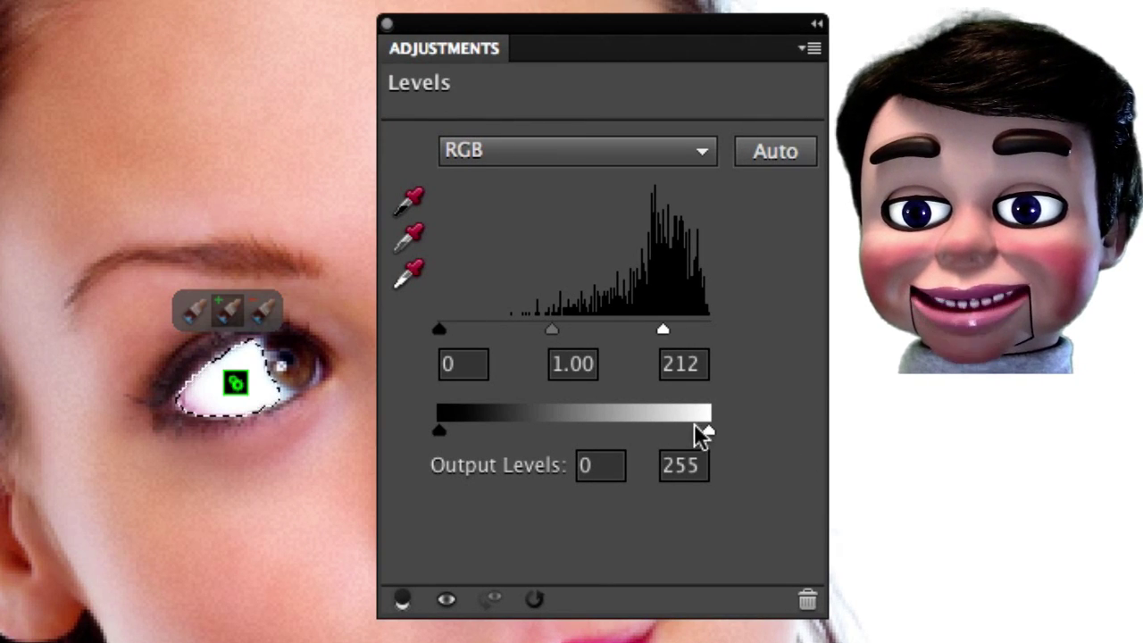
pyautogui.moveTo(708, 428); pyautogui.dragTo(601, 436)
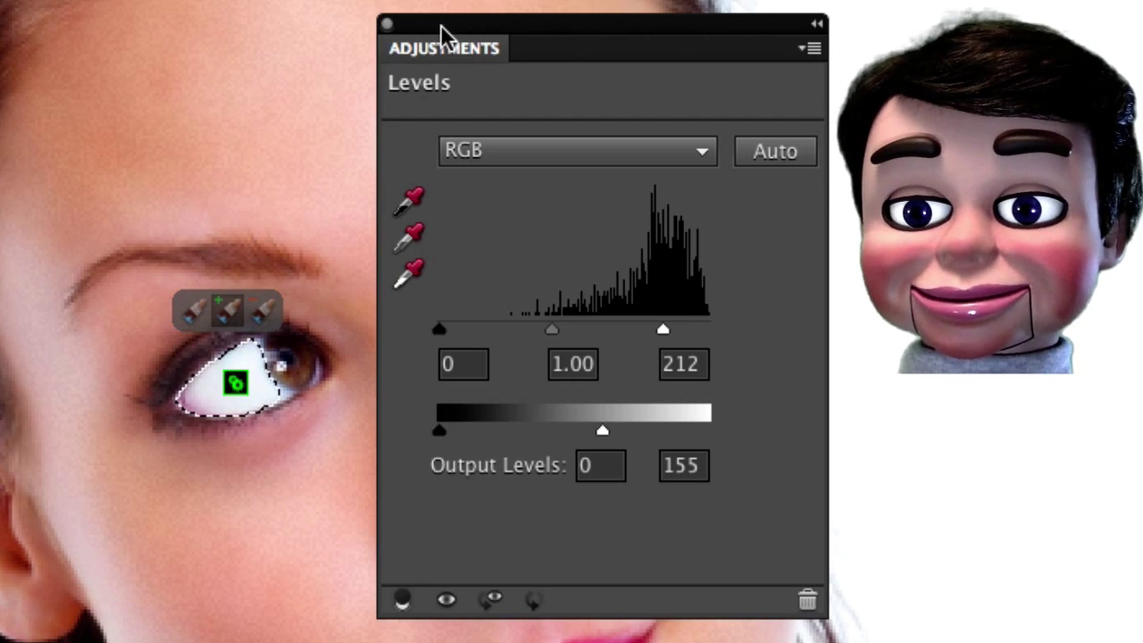
pyautogui.moveTo(440, 24); pyautogui.dragTo(1126, 27)
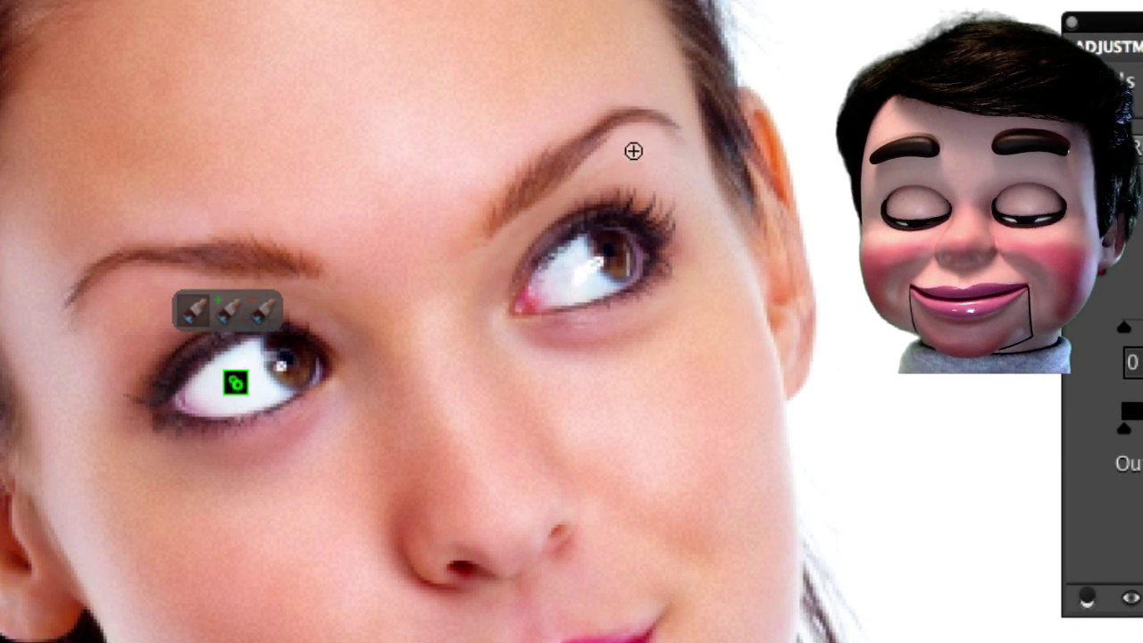
# Brighten the right eye white with Levels output white 184, then reselect the lips' Lipstick adjustment.
pyautogui.click(570, 282)
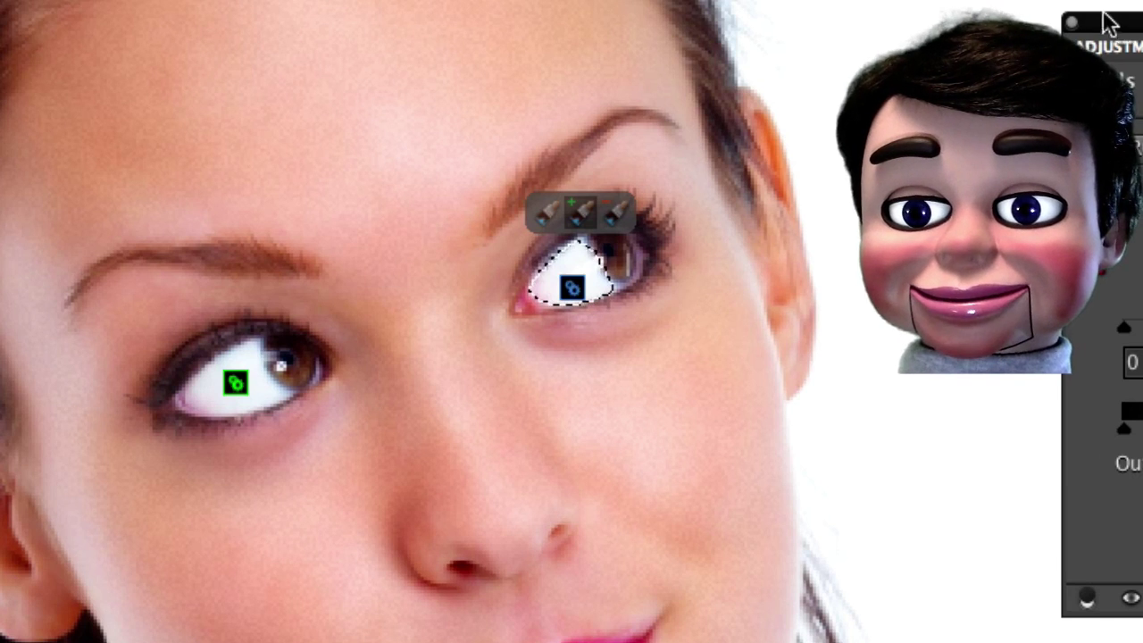
pyautogui.moveTo(1104, 16); pyautogui.dragTo(719, 0)
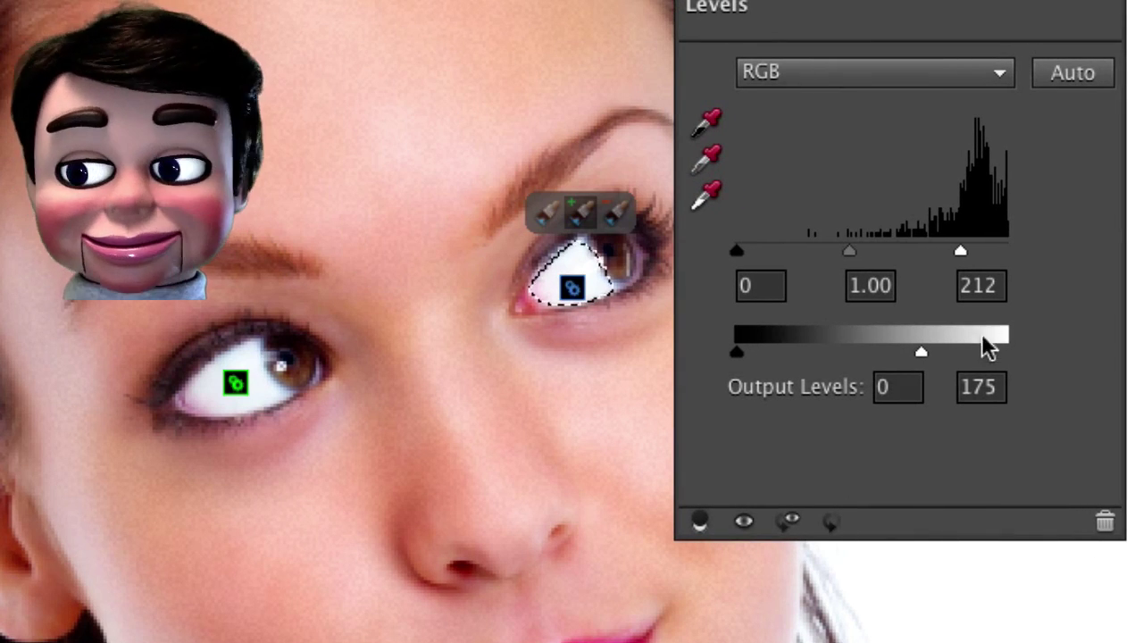
pyautogui.moveTo(921, 352); pyautogui.dragTo(932, 351)
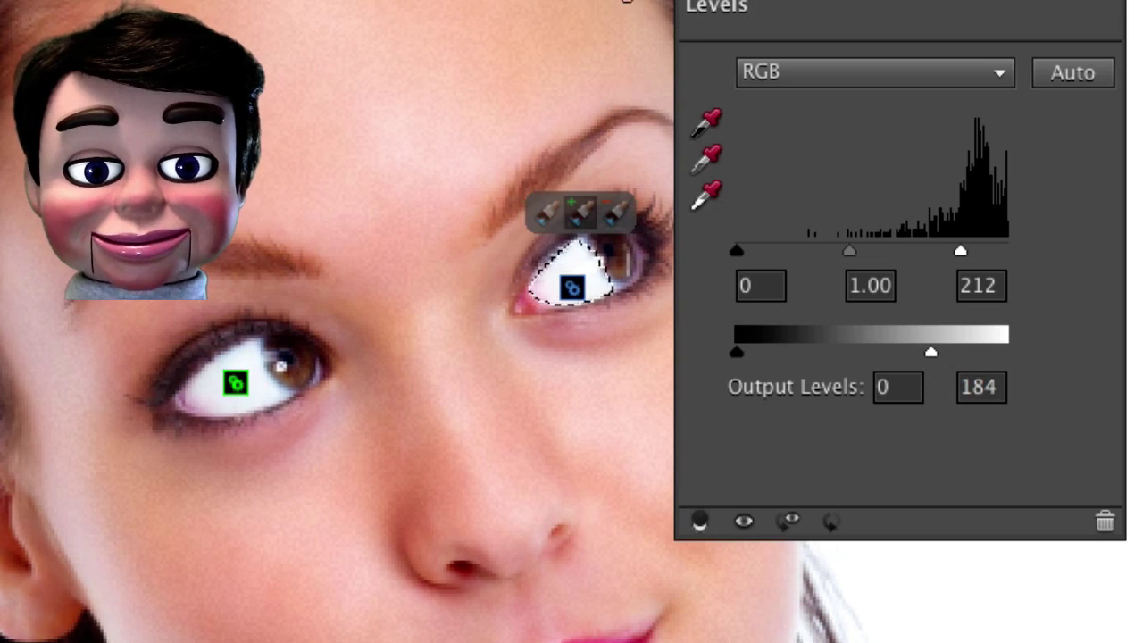
pyautogui.press('Tab')
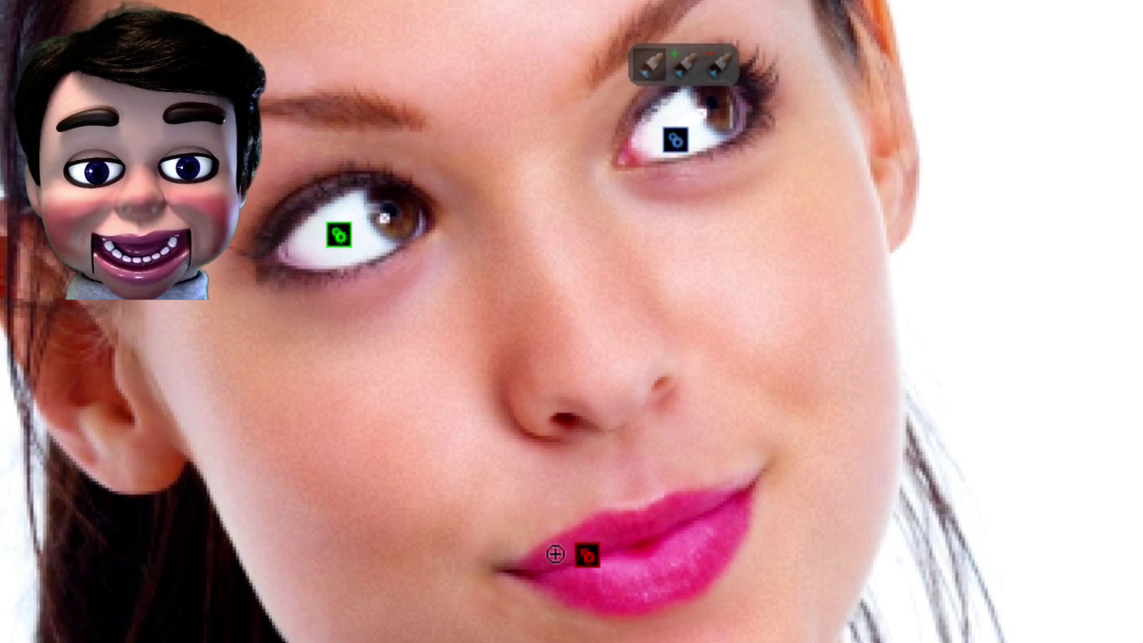
pyautogui.click(588, 557)
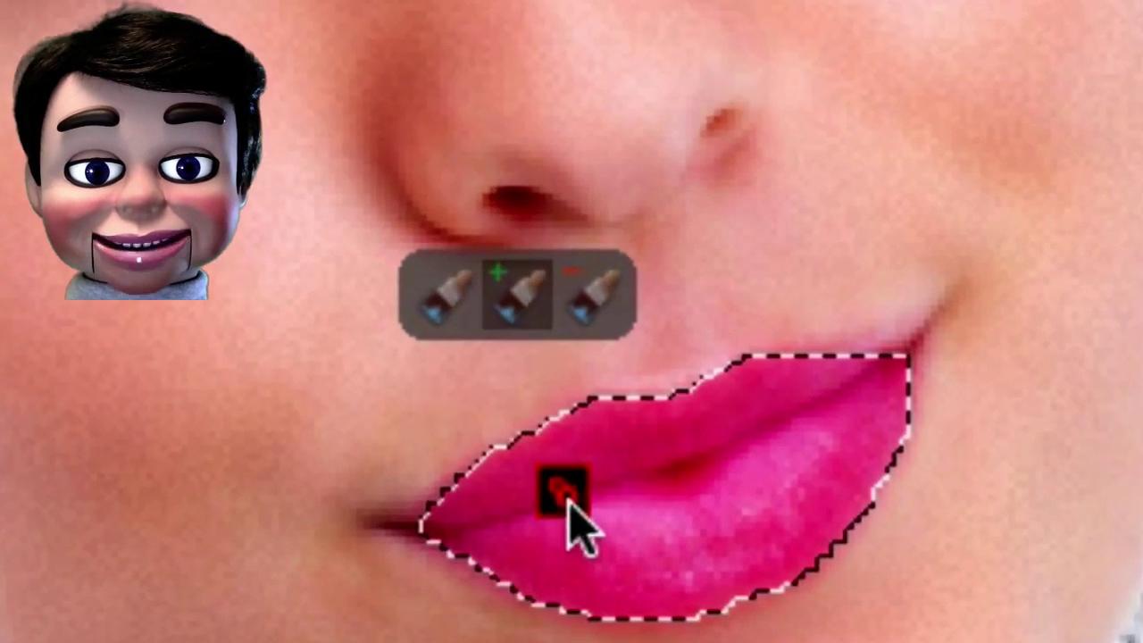